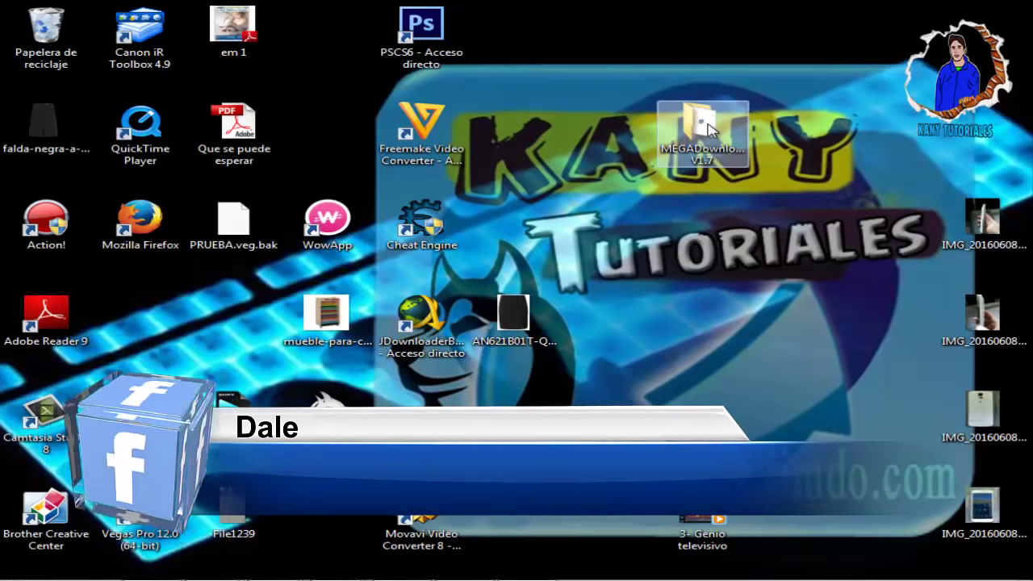
Open the MEGADownloader V1.7 folder on the desktop and start its installer with Español as the installation language
{"action": "double_click", "coordinate": [707, 129]}
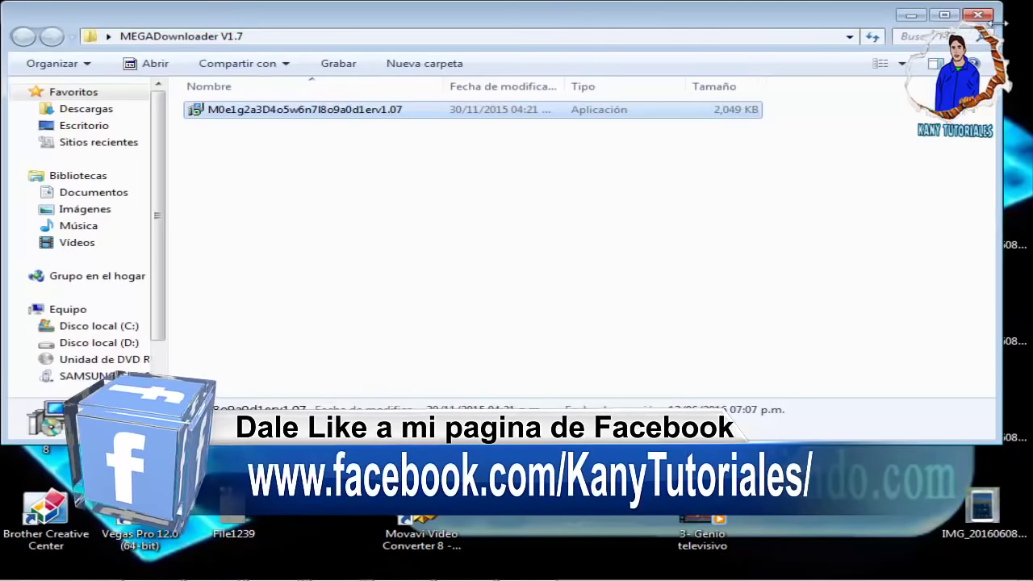
{"action": "left_click", "coordinate": [944, 14]}
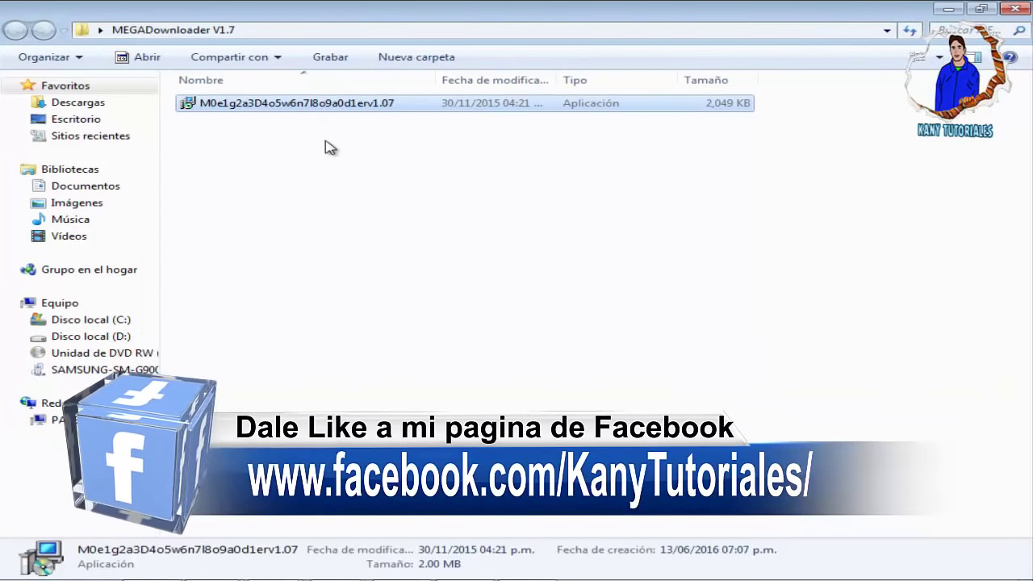
{"action": "double_click", "coordinate": [266, 105]}
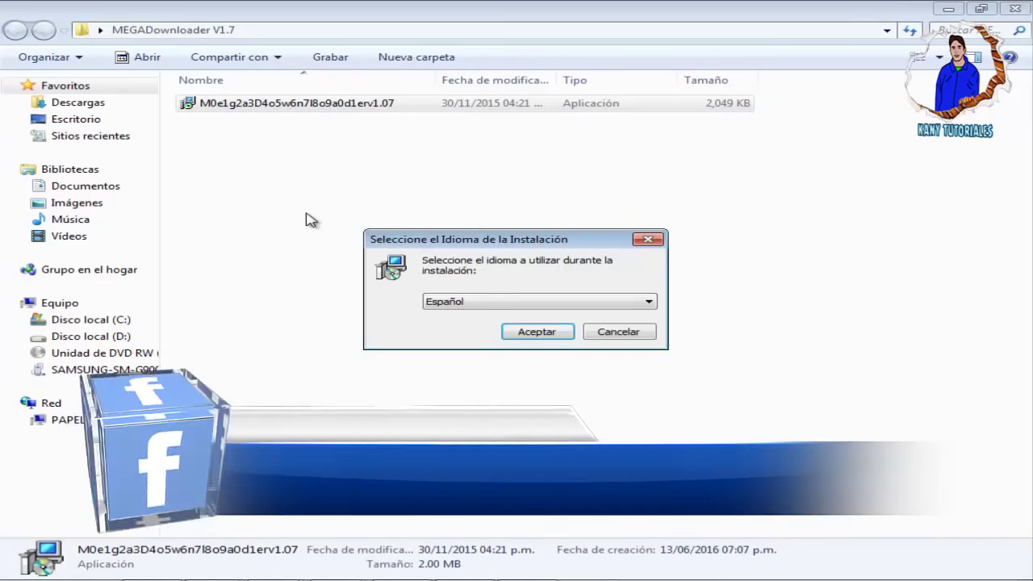
{"action": "left_click", "coordinate": [525, 331]}
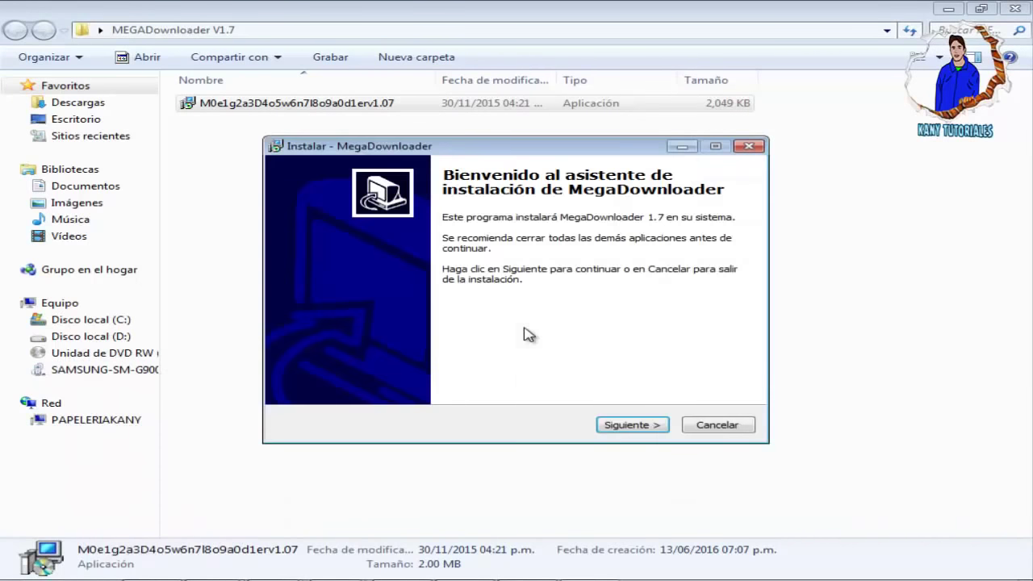
Install MegaDownloader with the default Start menu folder and a desktop icon, and run it on finishing
{"action": "left_click", "coordinate": [650, 430]}
{"action": "left_click", "coordinate": [644, 428]}
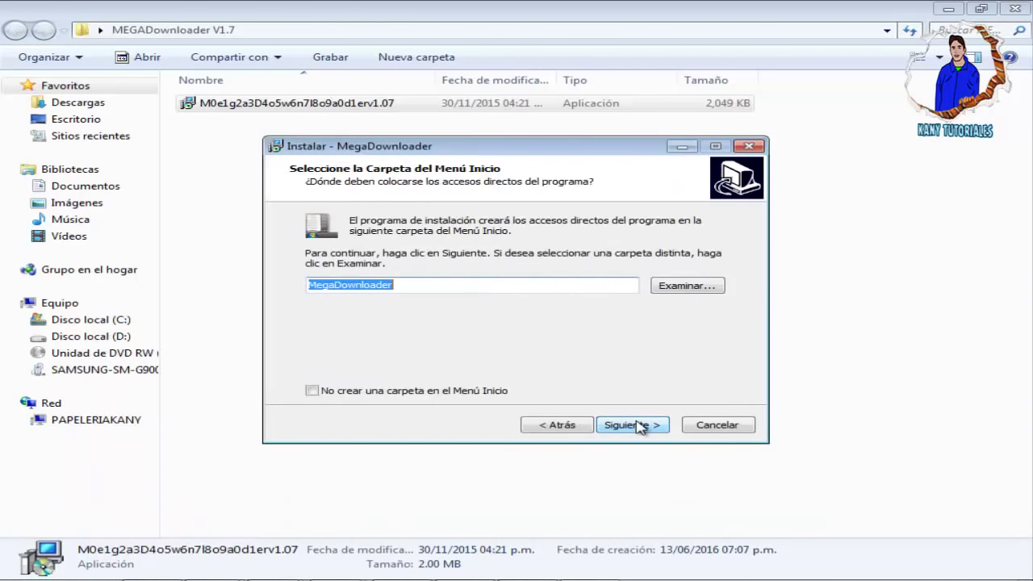
{"action": "left_click", "coordinate": [641, 427]}
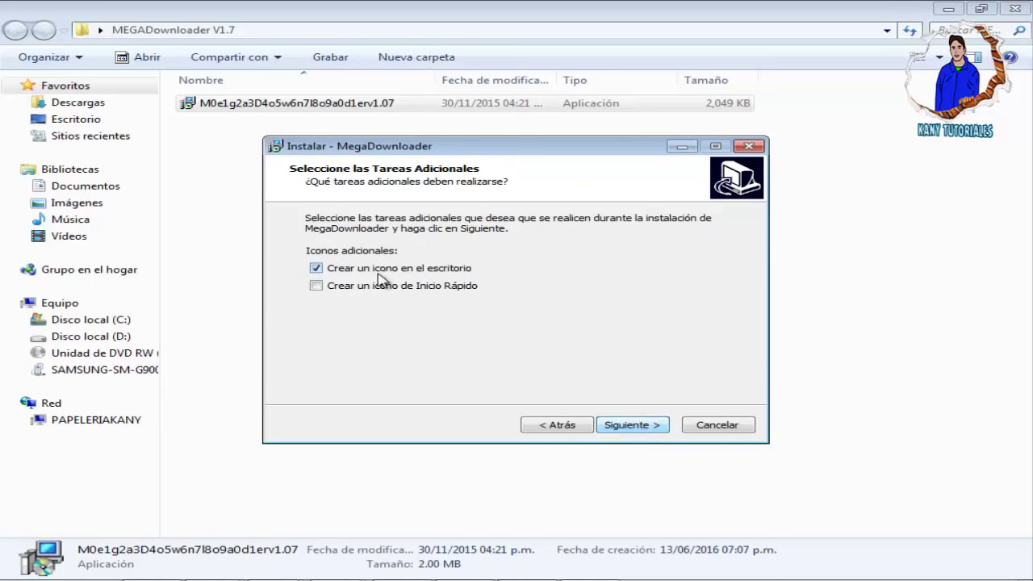
{"action": "left_click", "coordinate": [615, 430]}
{"action": "left_click", "coordinate": [618, 425]}
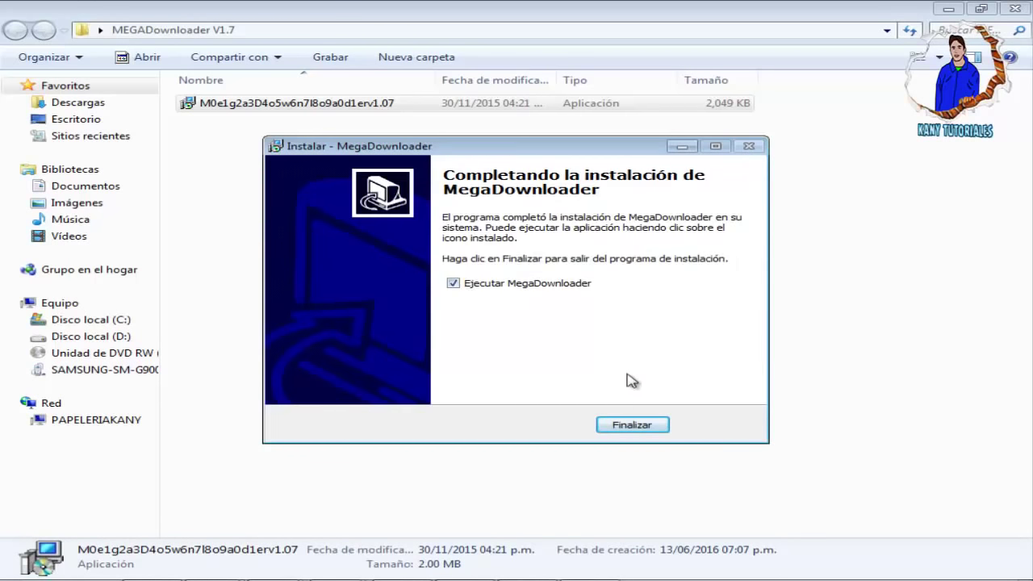
{"action": "left_click", "coordinate": [618, 426]}
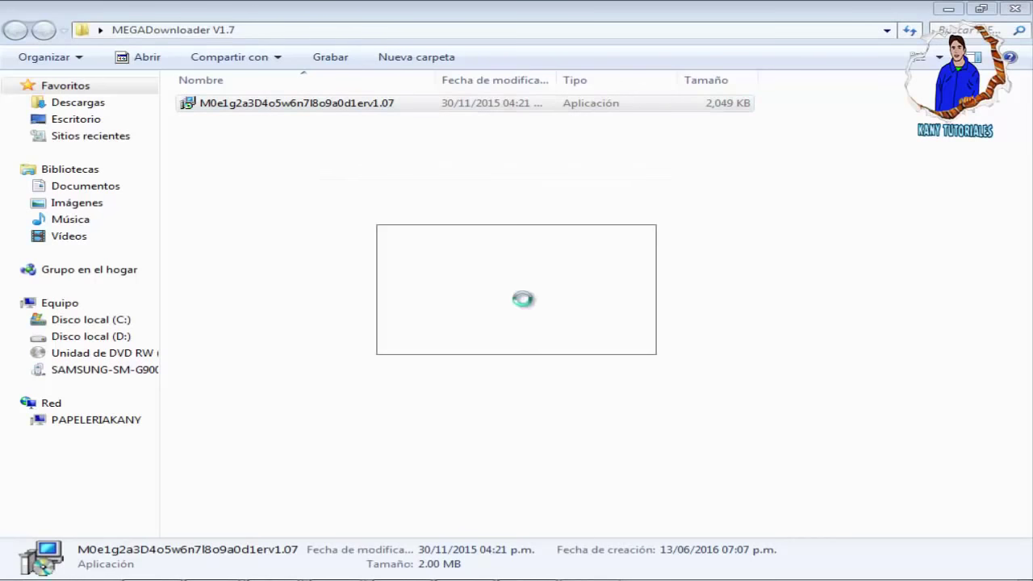
Minimize the installer folder and MegaDownloader windows, and switch to the Kany Tutoriales YouTube channel in Internet Explorer
{"action": "left_click", "coordinate": [950, 9]}
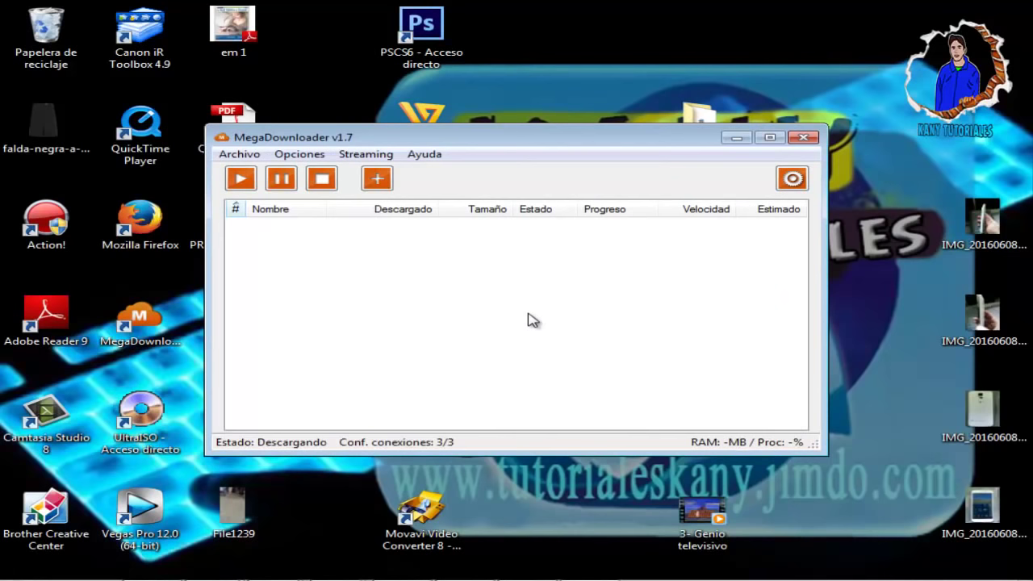
{"action": "left_click", "coordinate": [735, 137]}
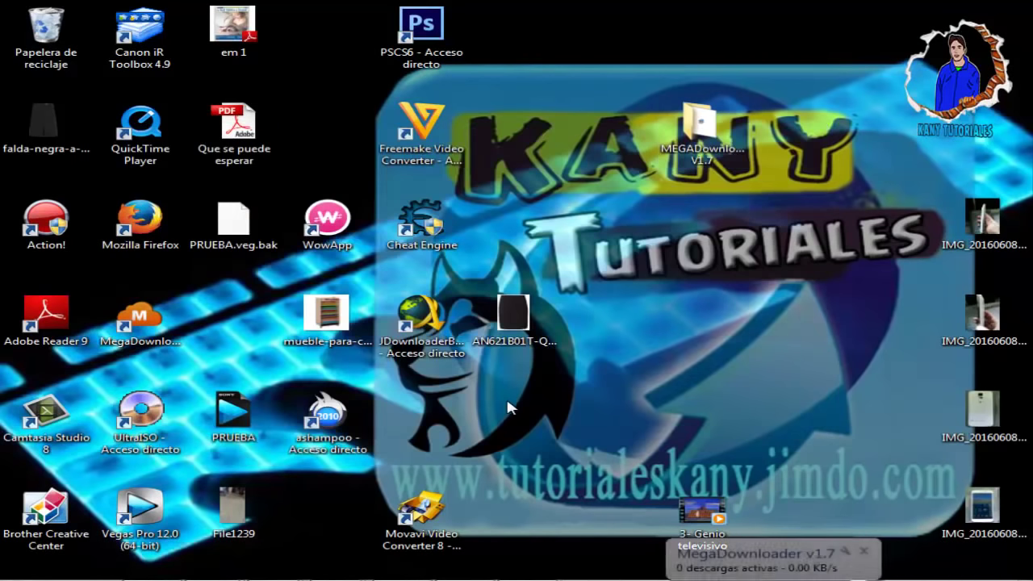
{"action": "key", "text": "alt+Tab"}
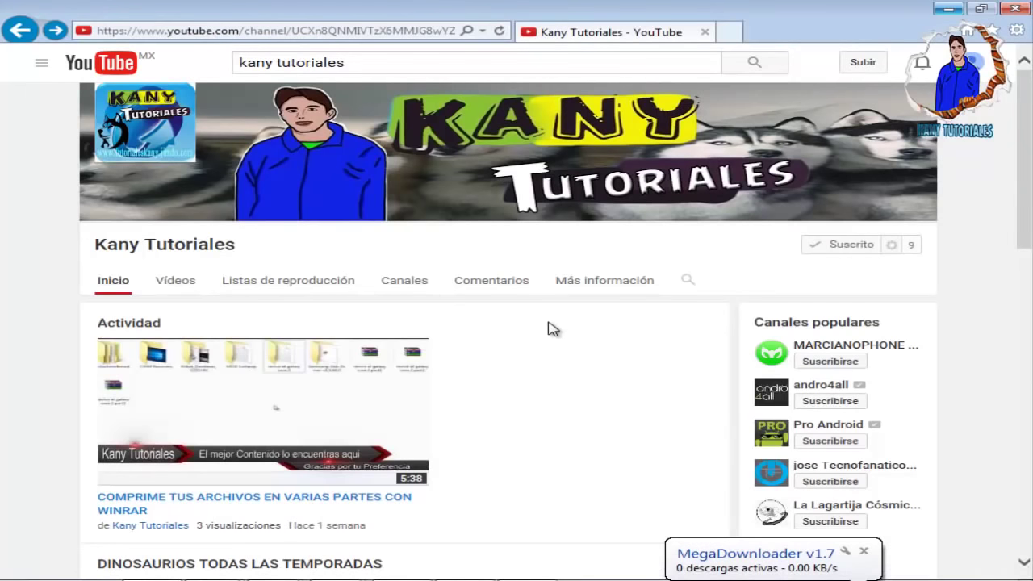
Open the video ZOO TYCOON 1 COLECCION COMPLETA MULTILENGUAJE from the channel's JUEGOS section
{"action": "scroll", "coordinate": [547, 322], "scroll_direction": "down", "scroll_amount": 3}
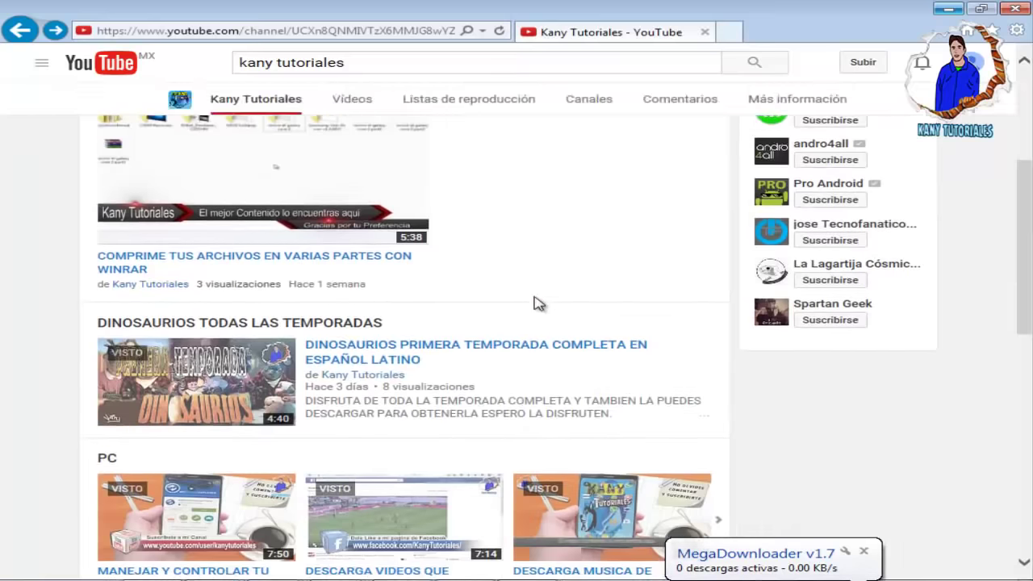
{"action": "scroll", "coordinate": [540, 304], "scroll_direction": "down", "scroll_amount": 3}
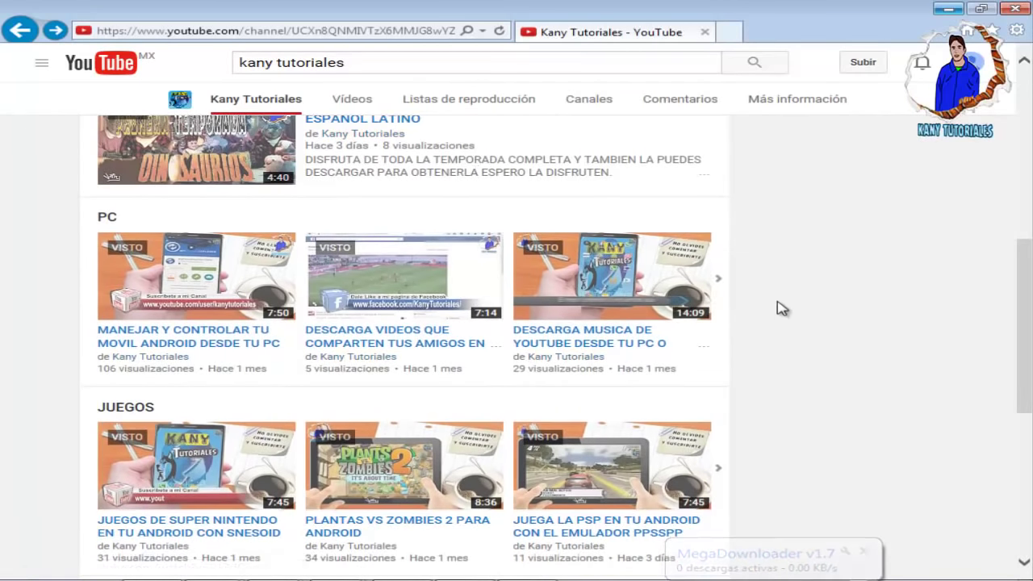
{"action": "scroll", "coordinate": [727, 380], "scroll_direction": "down", "scroll_amount": 1}
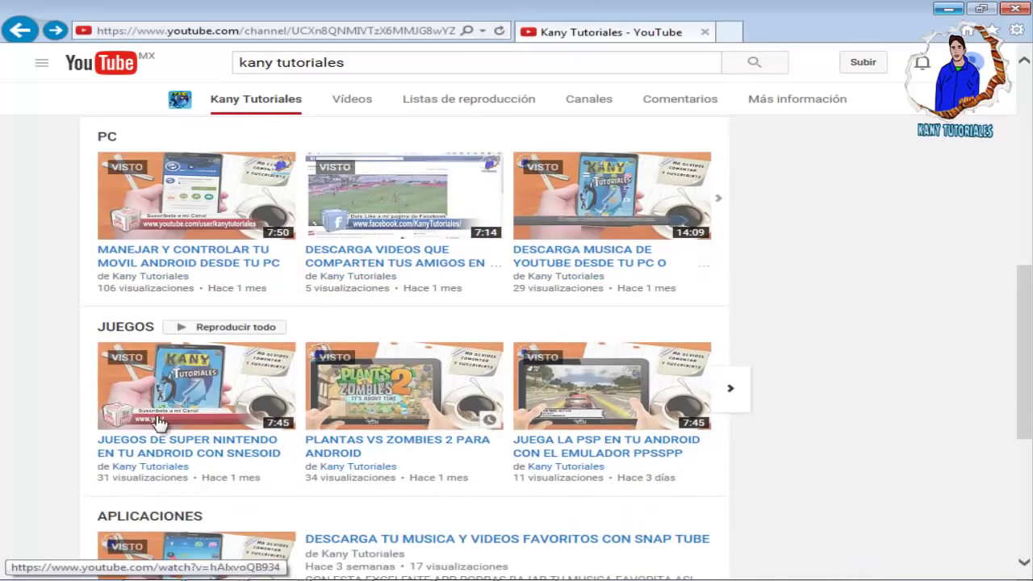
{"action": "left_click", "coordinate": [732, 395]}
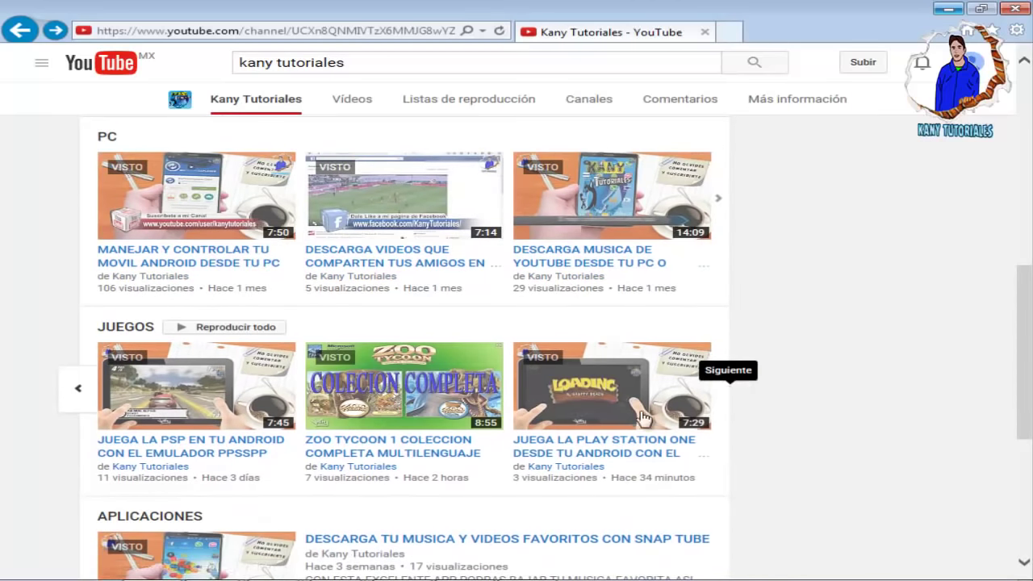
{"action": "left_click", "coordinate": [381, 438]}
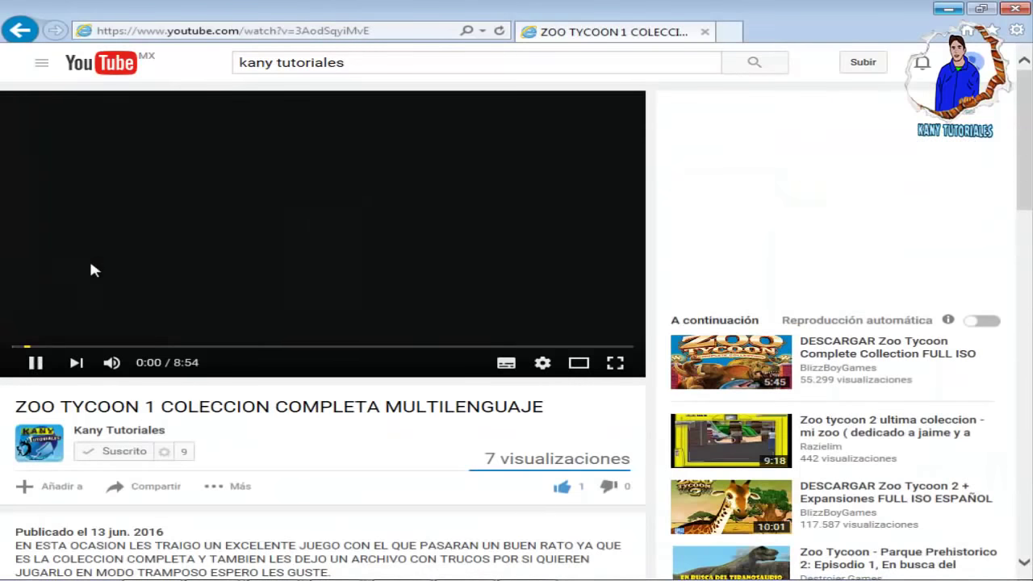
Pause the video, and open the PARTE 1 download link from its full description
{"action": "left_click", "coordinate": [32, 362]}
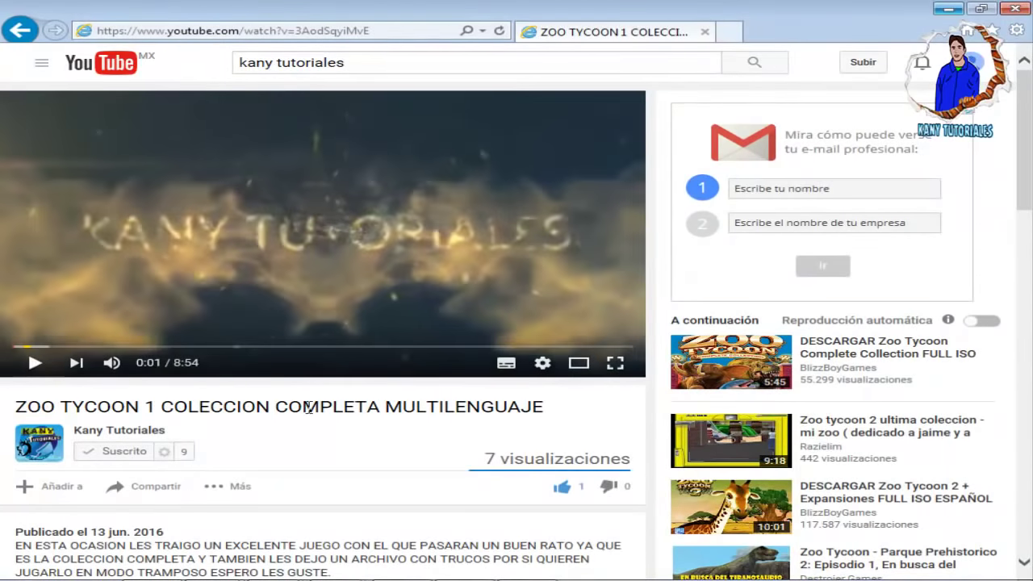
{"action": "scroll", "coordinate": [310, 408], "scroll_direction": "down", "scroll_amount": 3}
{"action": "scroll", "coordinate": [308, 334], "scroll_direction": "up", "scroll_amount": 1}
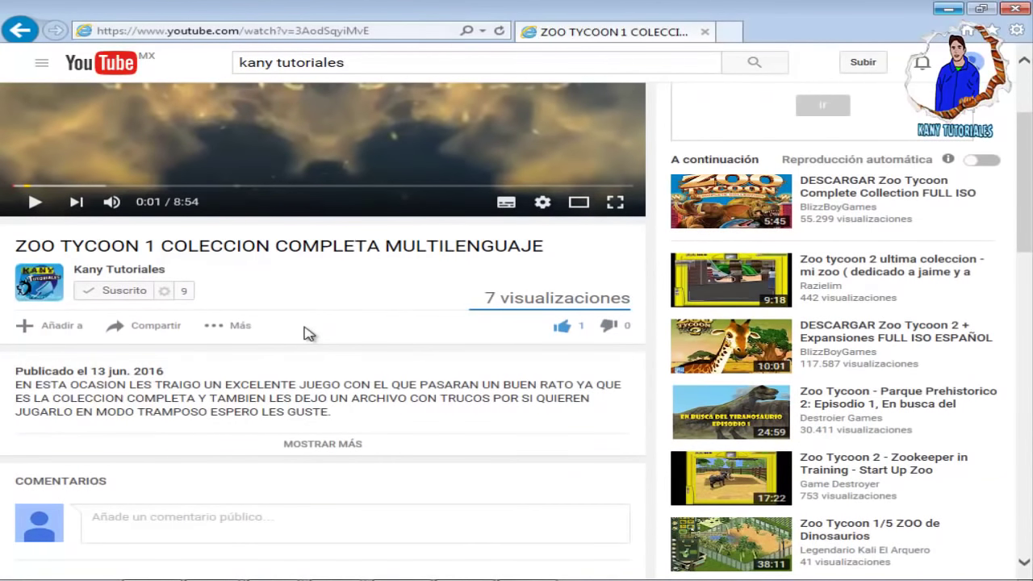
{"action": "left_click", "coordinate": [338, 451]}
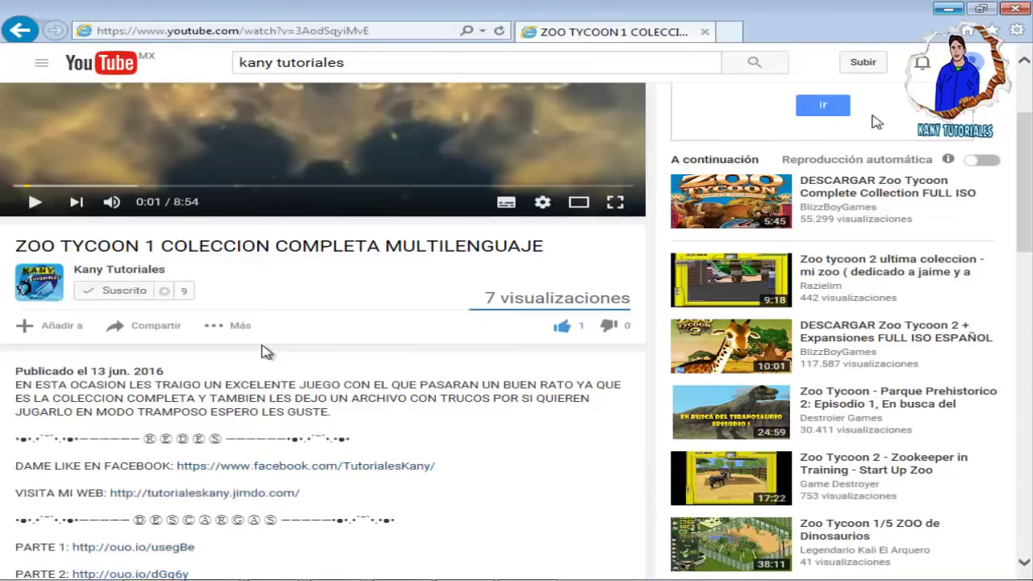
{"action": "scroll", "coordinate": [319, 419], "scroll_direction": "down", "scroll_amount": 4}
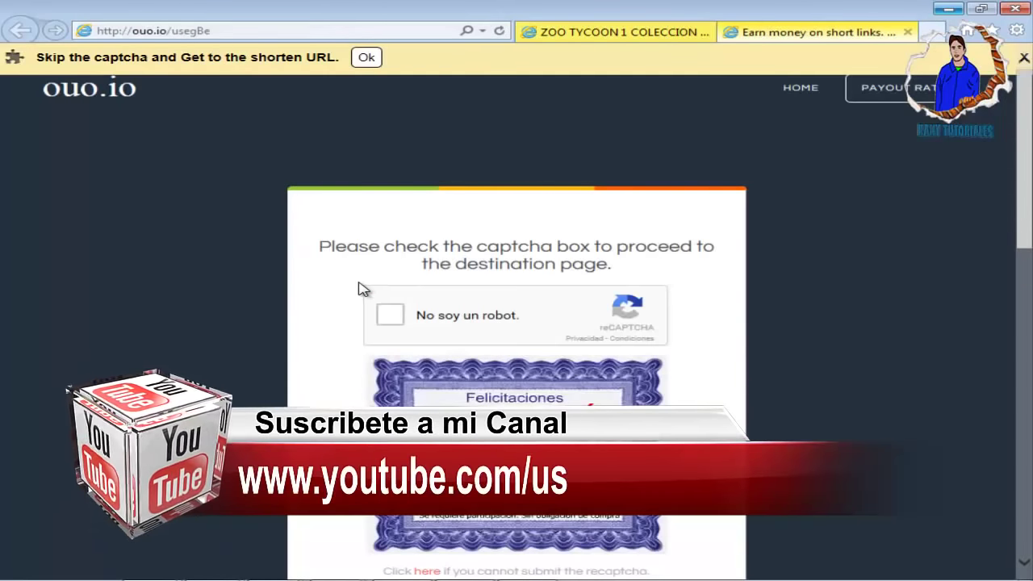
Complete the ouo.io captcha for PARTE 1, get the destination link and close the pop-up ad window
{"action": "left_click", "coordinate": [390, 315]}
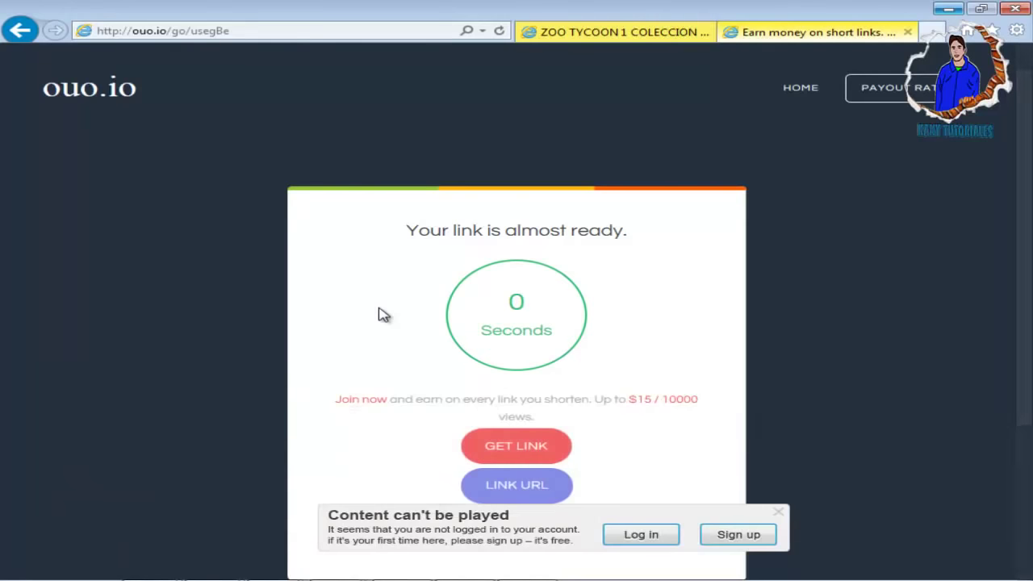
{"action": "left_click", "coordinate": [514, 447]}
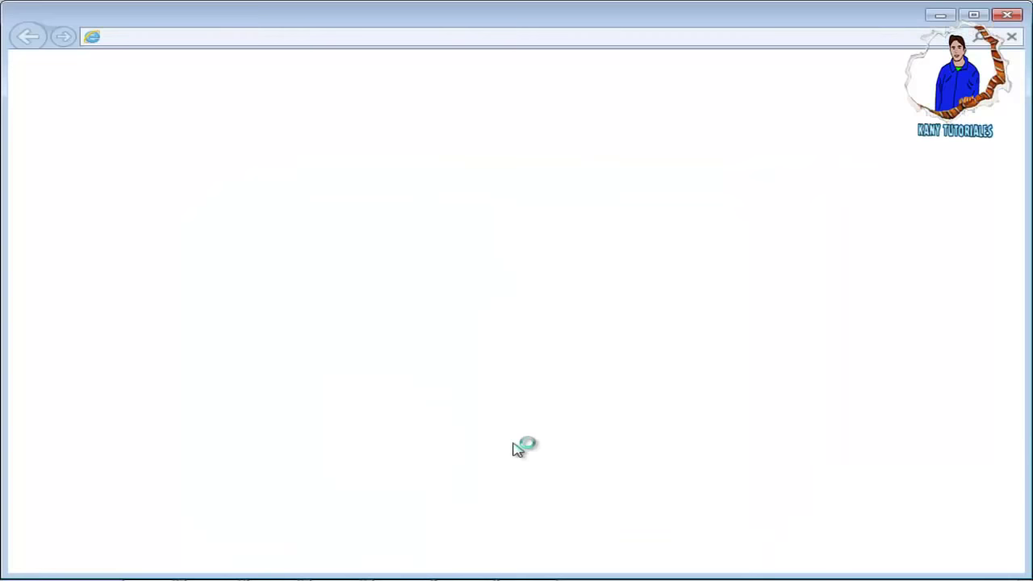
{"action": "left_click", "coordinate": [1020, 17]}
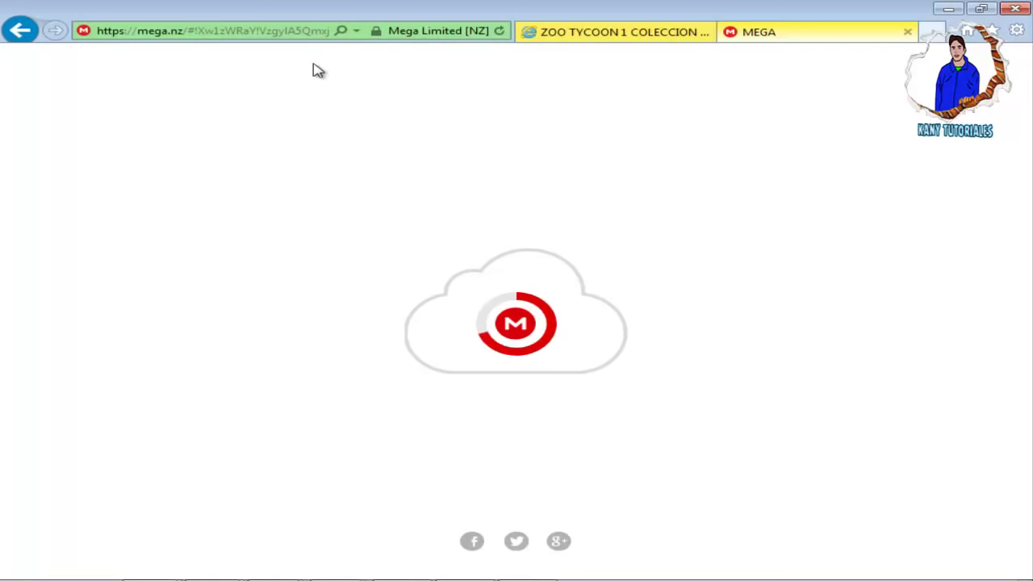
Copy the full address of the MEGA download page so that MegaDownloader captures the link
{"action": "left_click", "coordinate": [209, 31]}
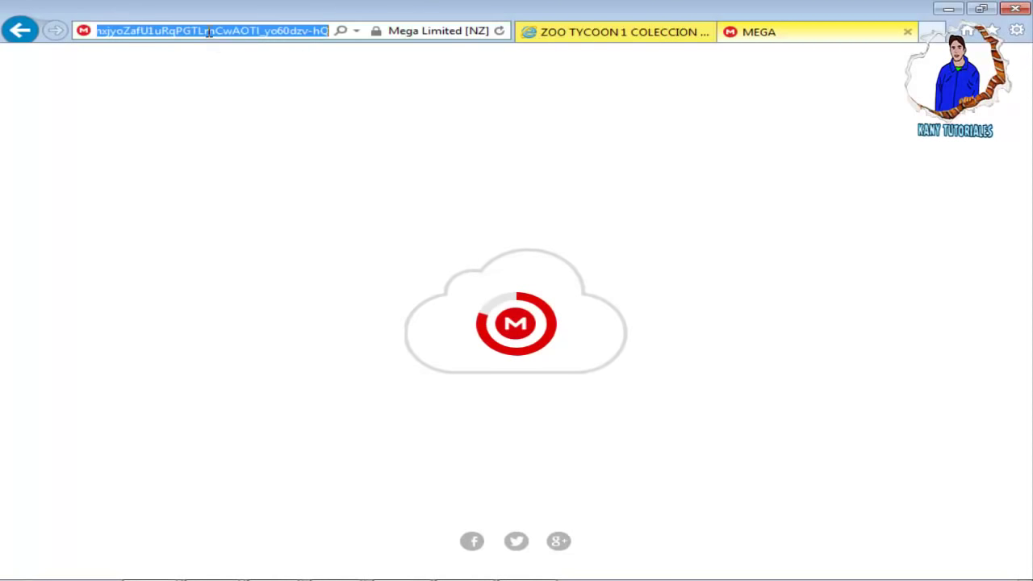
{"action": "right_click", "coordinate": [208, 31]}
{"action": "left_click", "coordinate": [290, 87]}
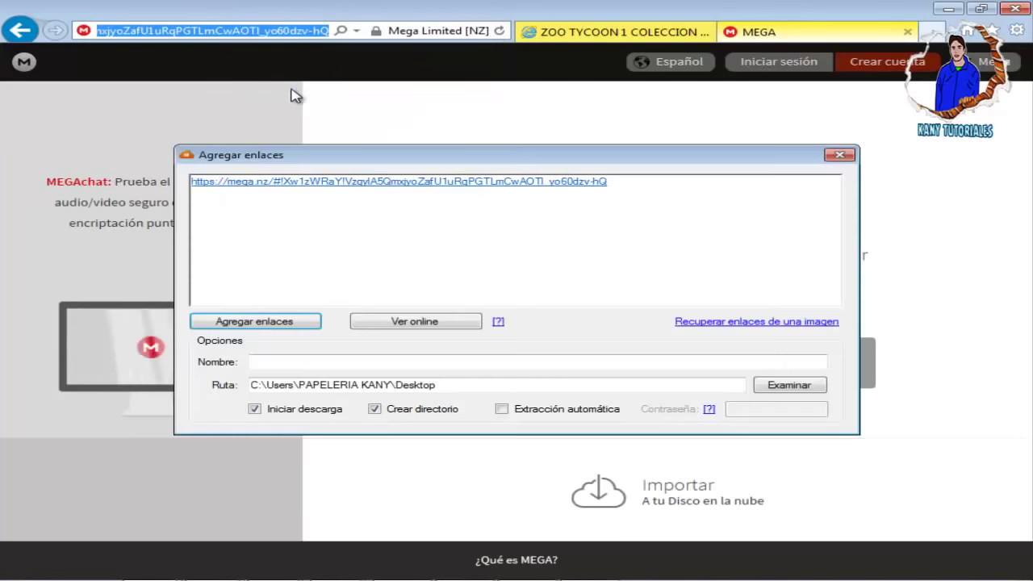
Minimize the browser, add the captured MEGA link to MegaDownloader with the default options, and minimize MegaDownloader
{"action": "left_click", "coordinate": [950, 9]}
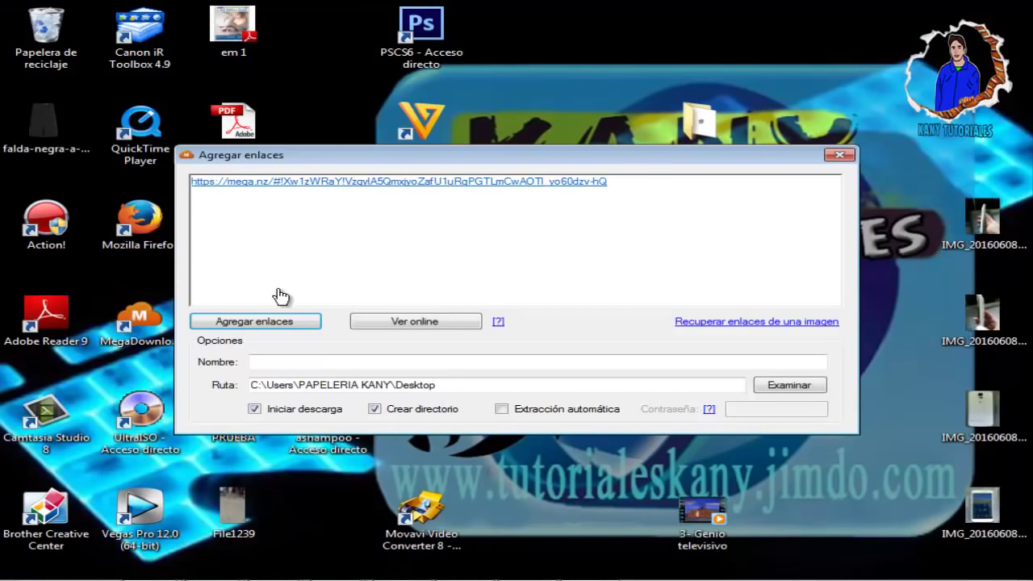
{"action": "left_click", "coordinate": [271, 322]}
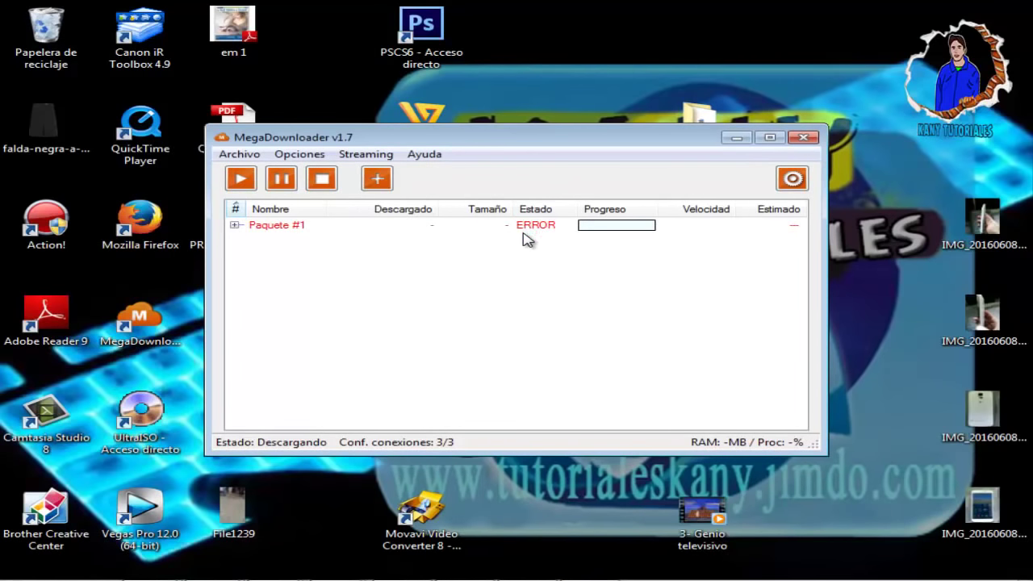
{"action": "left_click", "coordinate": [736, 144]}
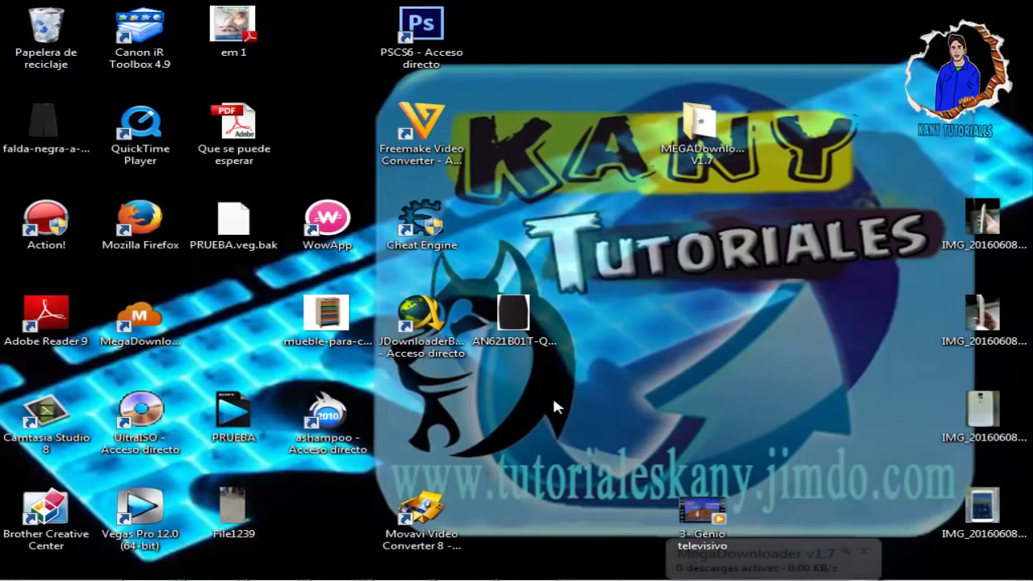
Return to the ZOO TYCOON 1 YouTube page in Internet Explorer and close the MEGA tab
{"action": "mouse_move", "coordinate": [173, 572]}
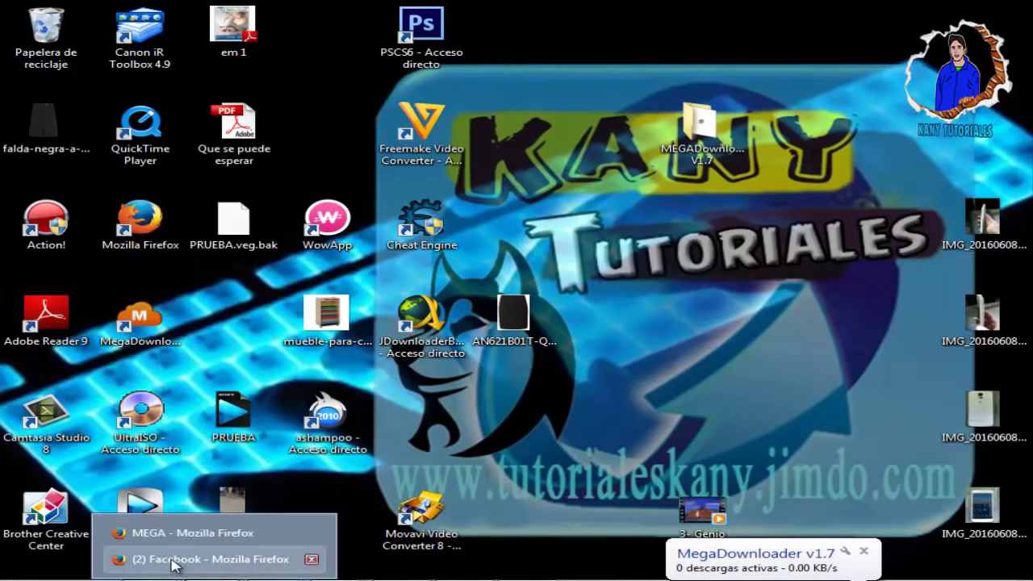
{"action": "mouse_move", "coordinate": [138, 578]}
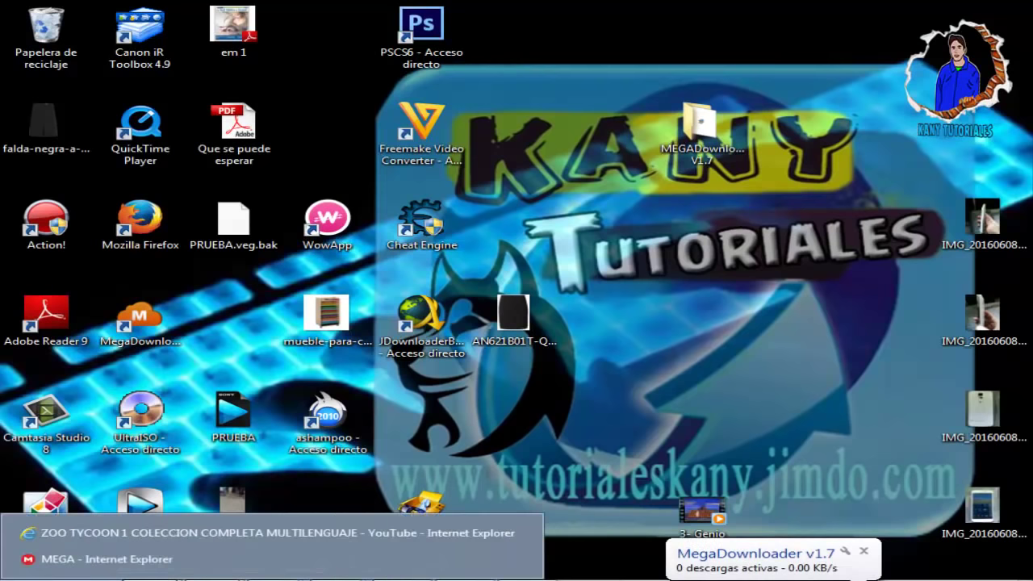
{"action": "left_click", "coordinate": [176, 534]}
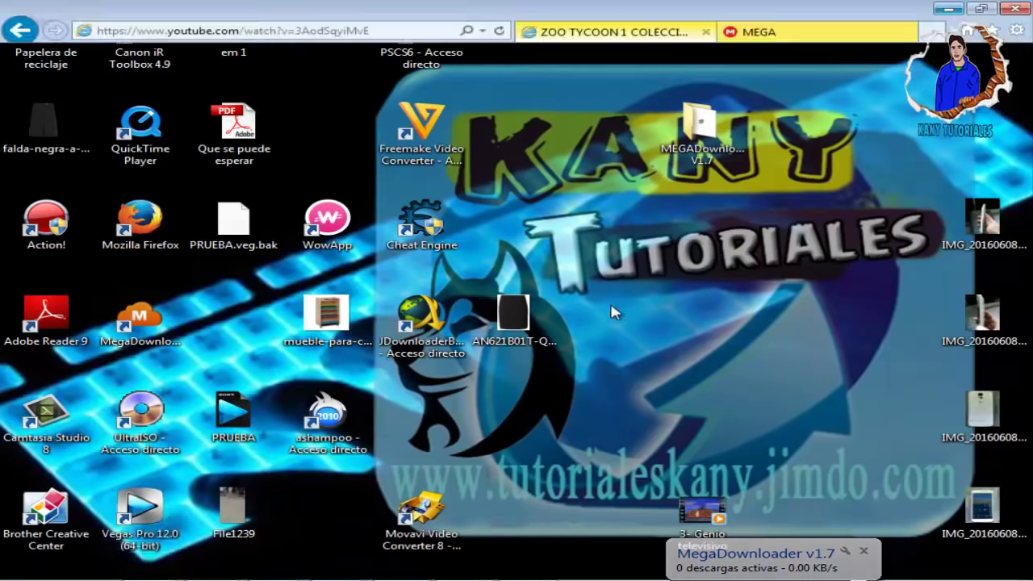
{"action": "left_click", "coordinate": [908, 34]}
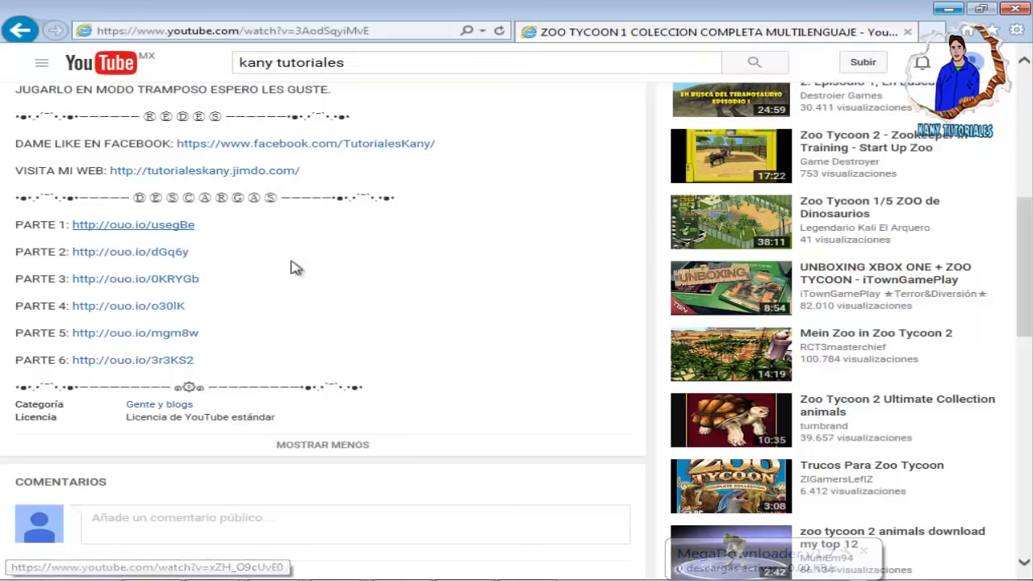
Open the PARTE 2 link, complete its ouo.io captcha, get the destination link and close the pop-up ad window
{"action": "left_click", "coordinate": [164, 257]}
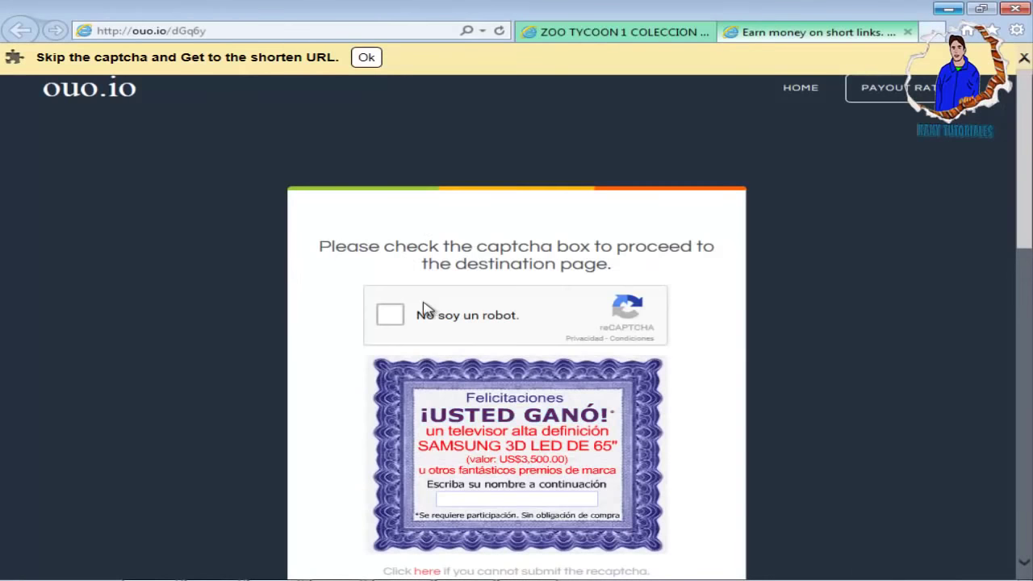
{"action": "left_click", "coordinate": [383, 304]}
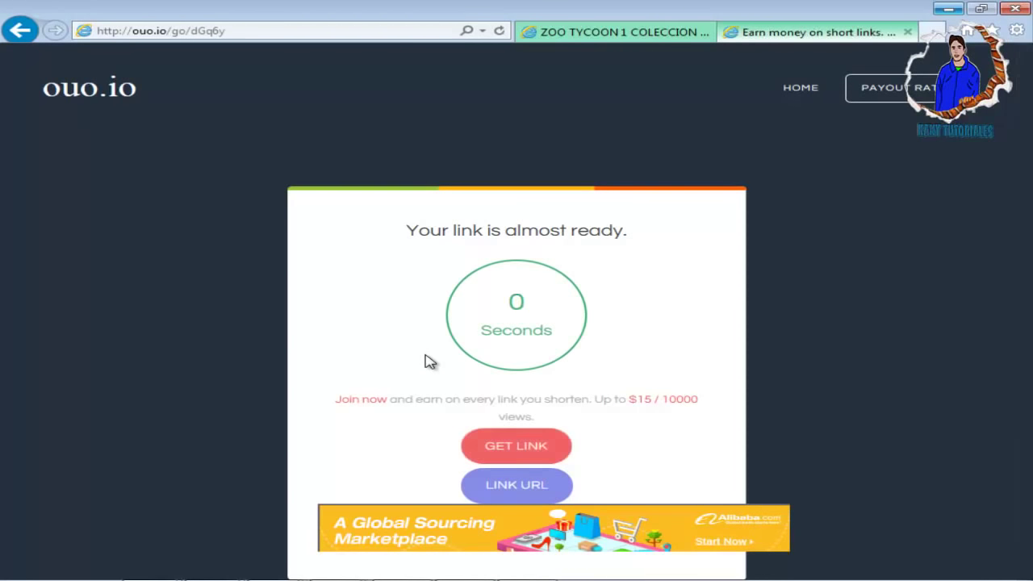
{"action": "left_click", "coordinate": [525, 445]}
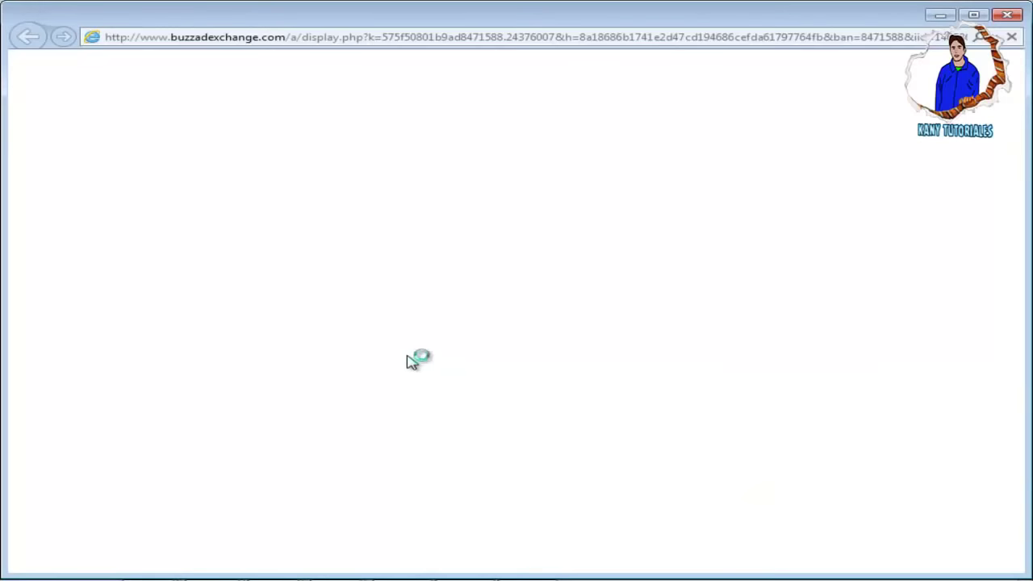
{"action": "left_click", "coordinate": [1016, 16]}
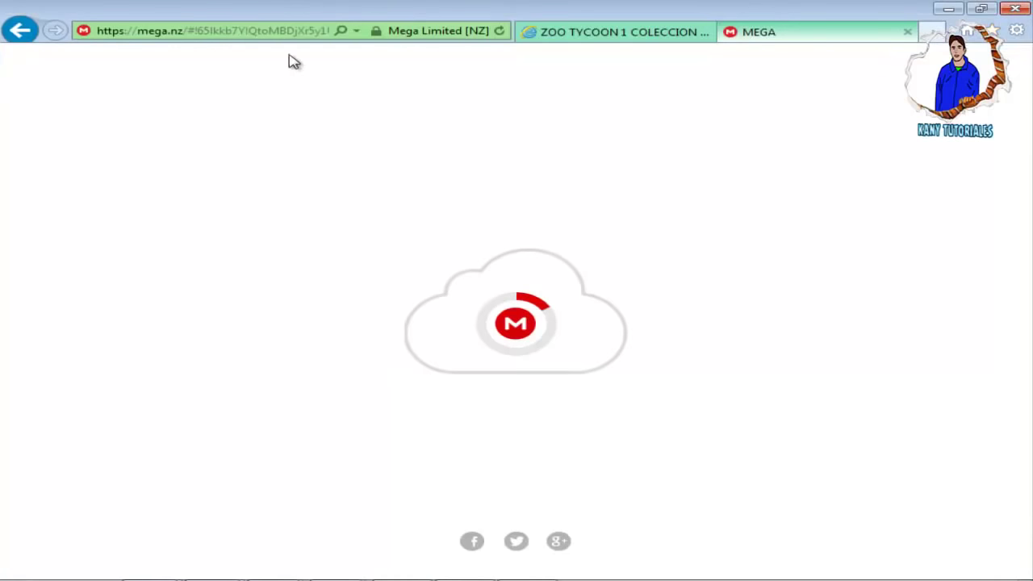
Copy the full address of the PARTE 2 MEGA page and add the captured link to MegaDownloader with the default options, minimizing the browser
{"action": "left_click", "coordinate": [256, 32]}
{"action": "right_click", "coordinate": [254, 29]}
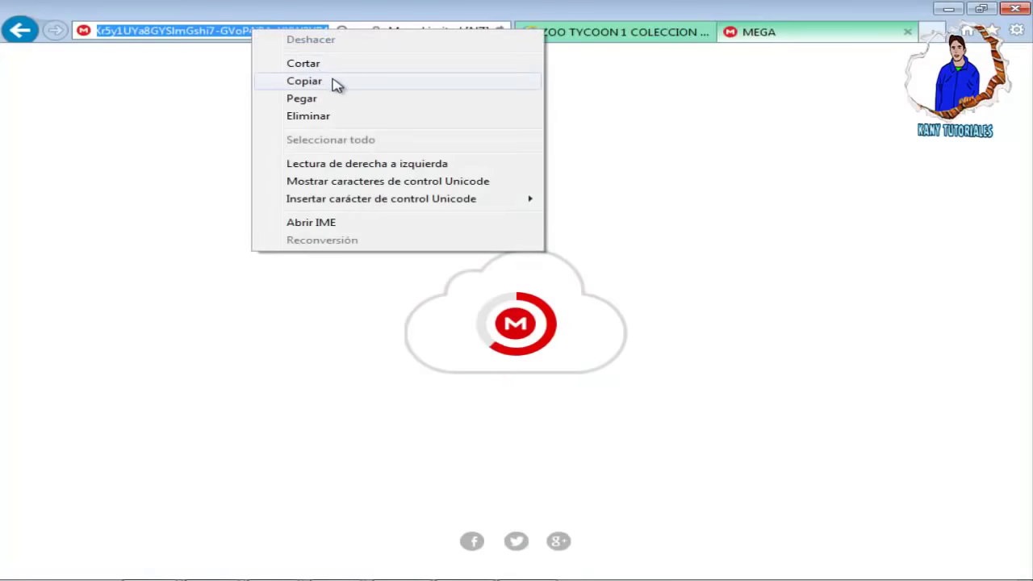
{"action": "left_click", "coordinate": [304, 80]}
{"action": "left_click", "coordinate": [260, 322]}
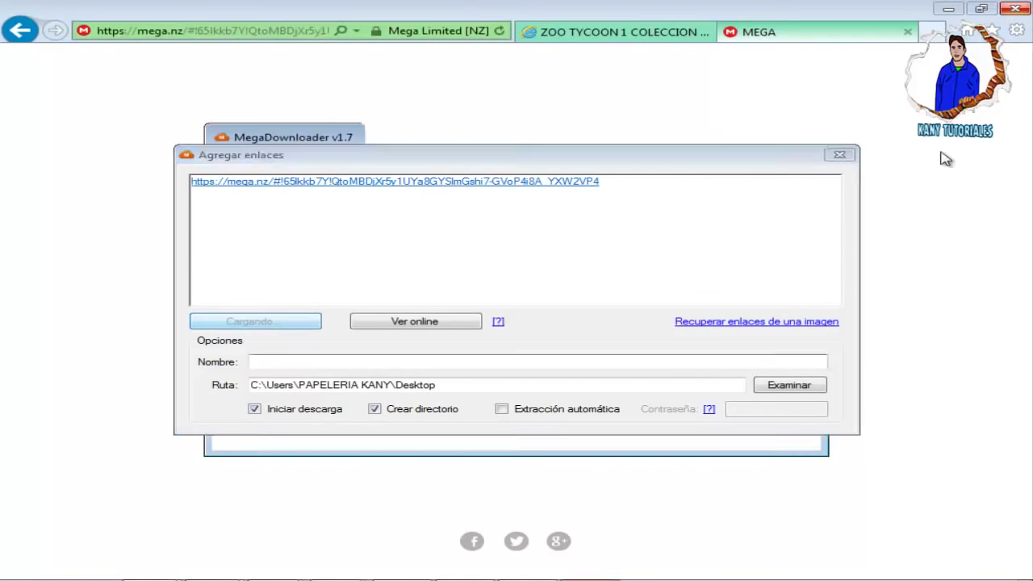
{"action": "left_click", "coordinate": [949, 11]}
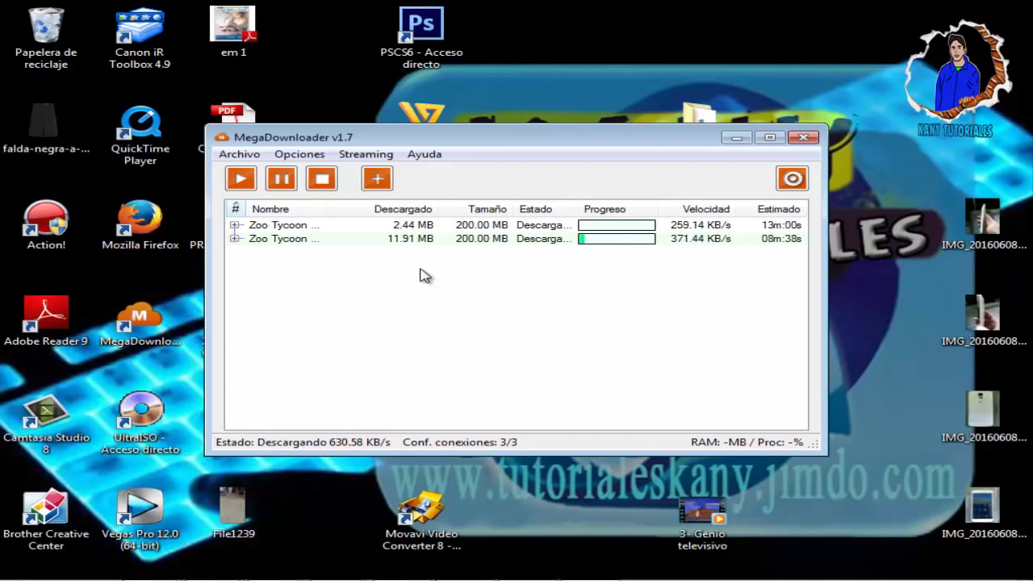
Minimize MegaDownloader and check the downloading part files in the desktop's Zoo Tycoon Complete Collection folder, closing the folder when done
{"action": "left_click", "coordinate": [735, 139]}
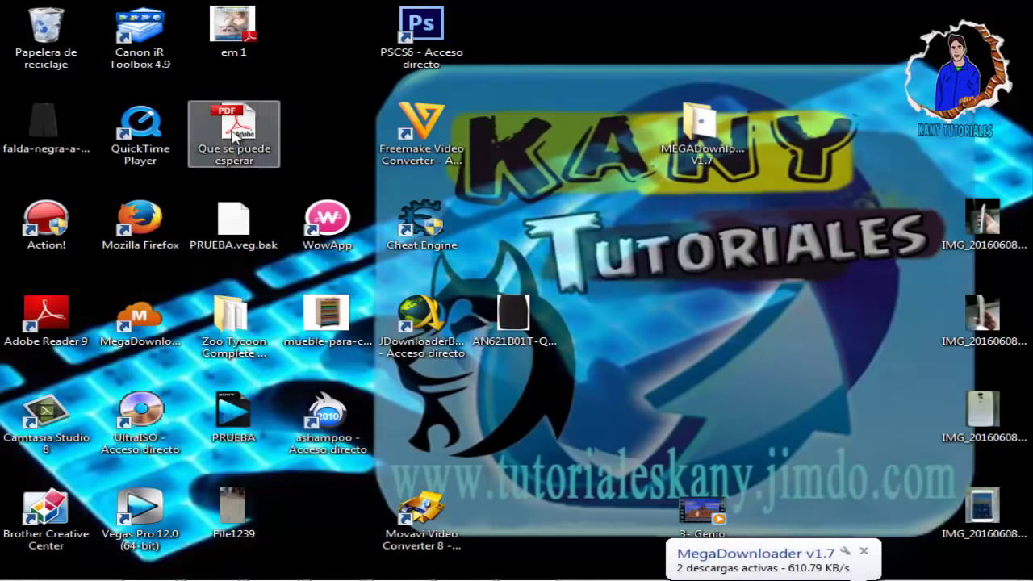
{"action": "double_click", "coordinate": [239, 349]}
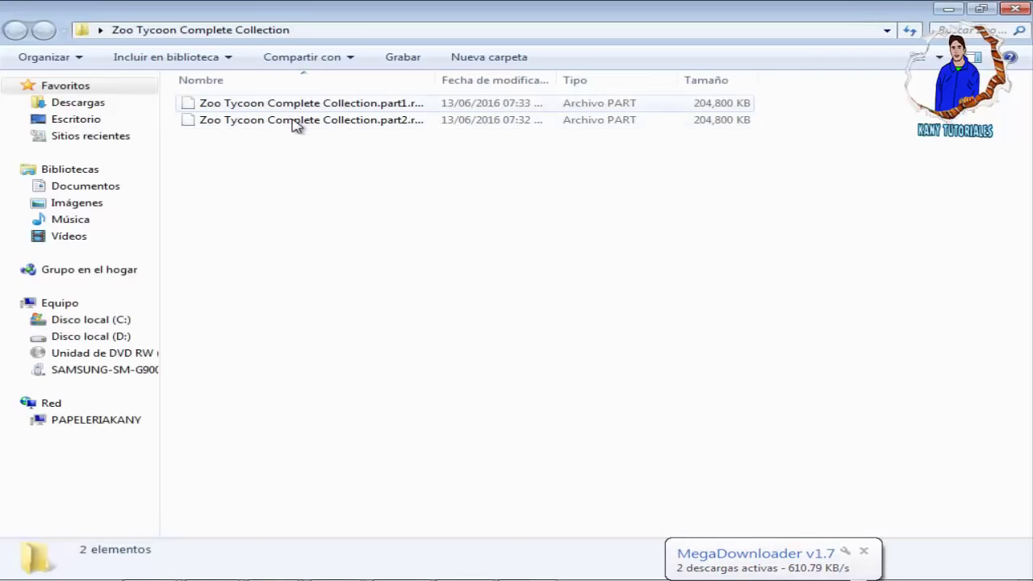
{"action": "left_click", "coordinate": [1020, 10]}
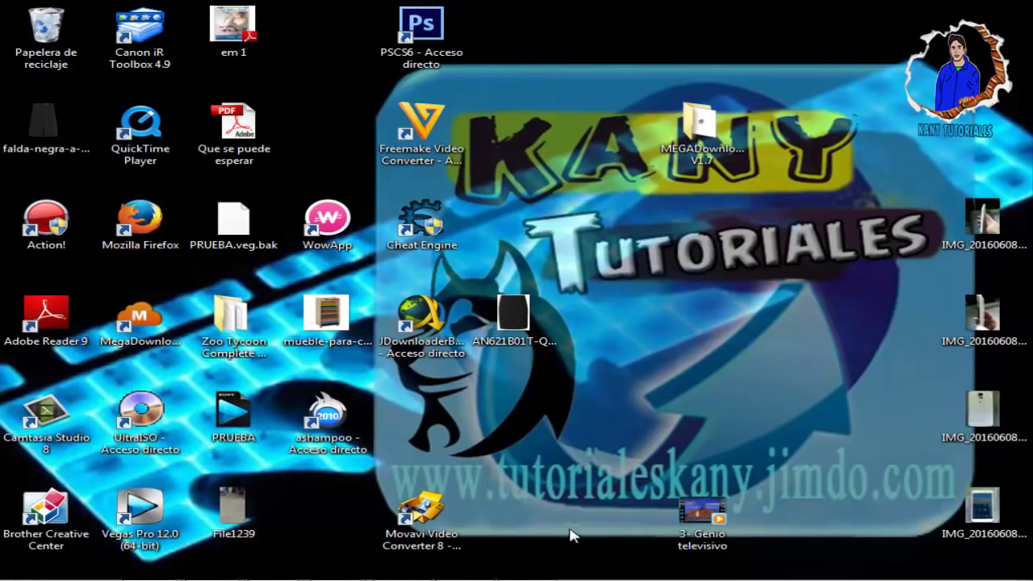
Restore the MegaDownloader window from the hidden notification icons
{"action": "left_click", "coordinate": [871, 580]}
{"action": "left_click", "coordinate": [904, 500]}
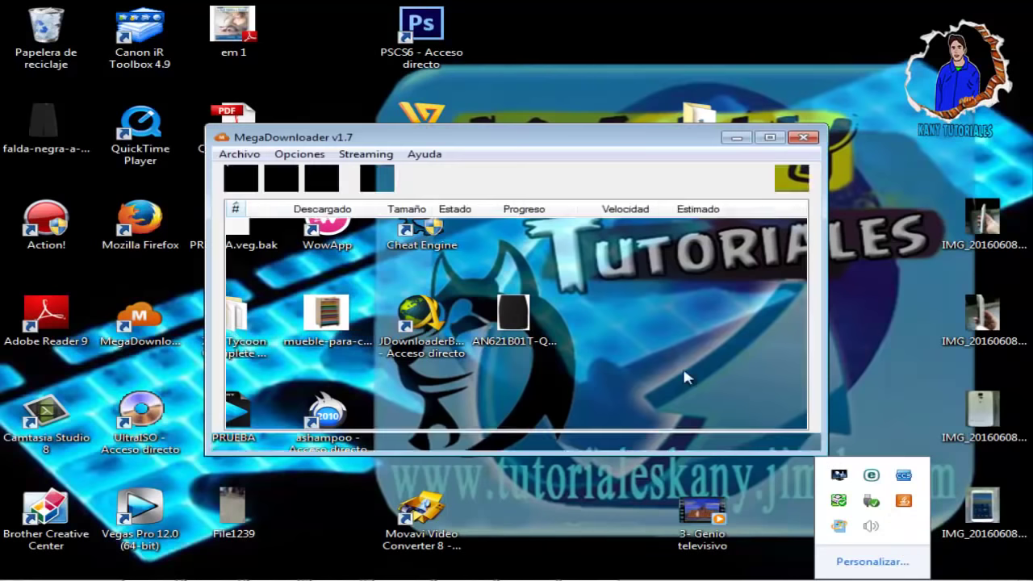